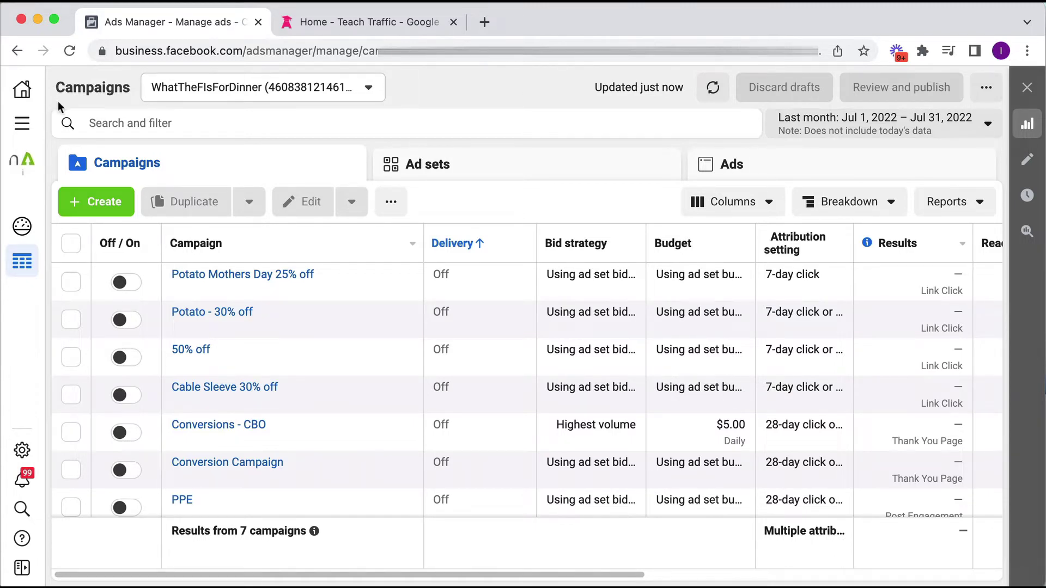
# Step: Go to the Audiences page through All tools to see the account's six audiences
pyautogui.click(23, 124)
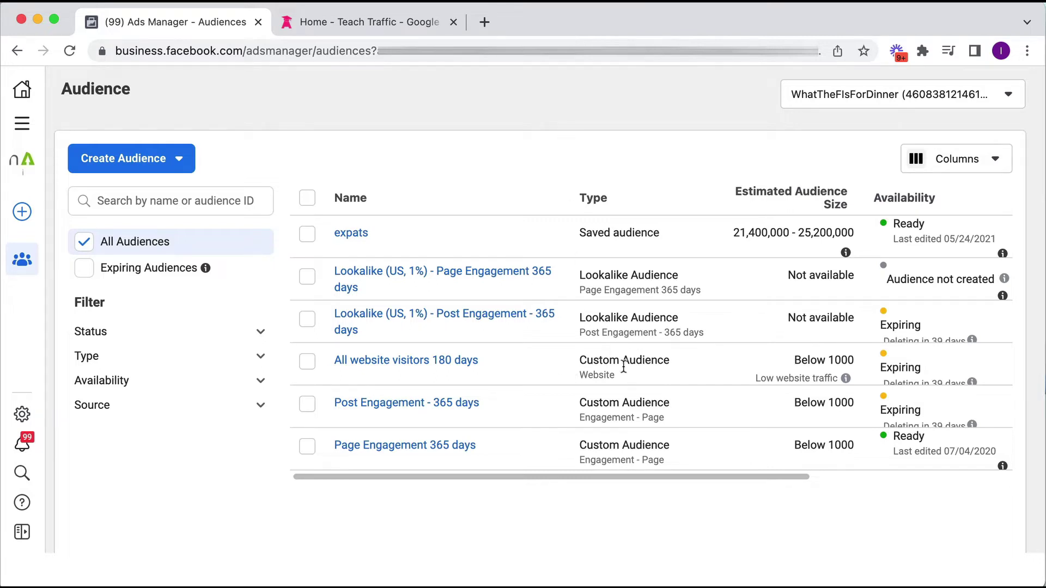
pyautogui.moveTo(668, 361); pyautogui.dragTo(606, 364)
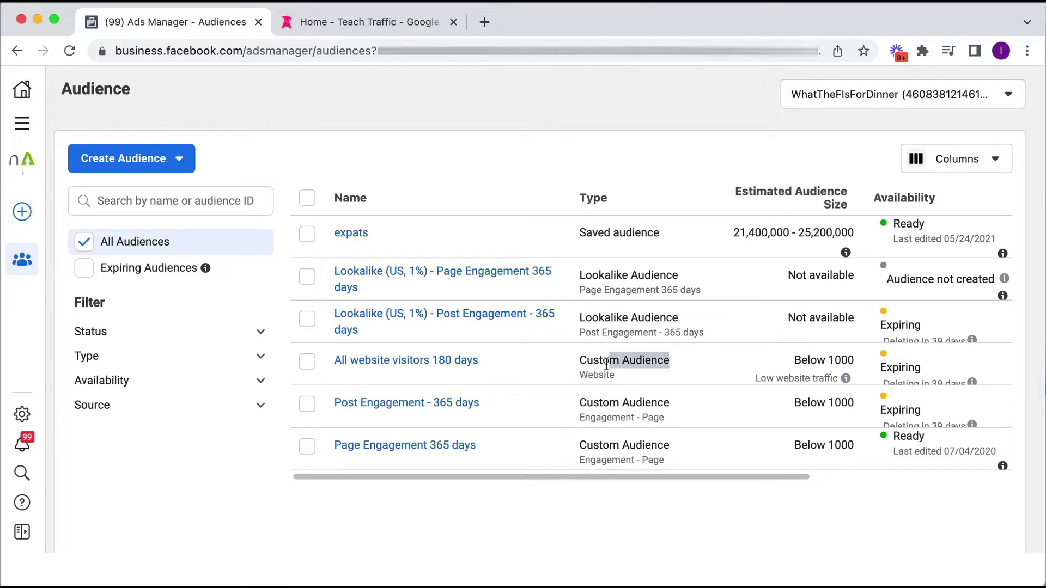
pyautogui.click(607, 363)
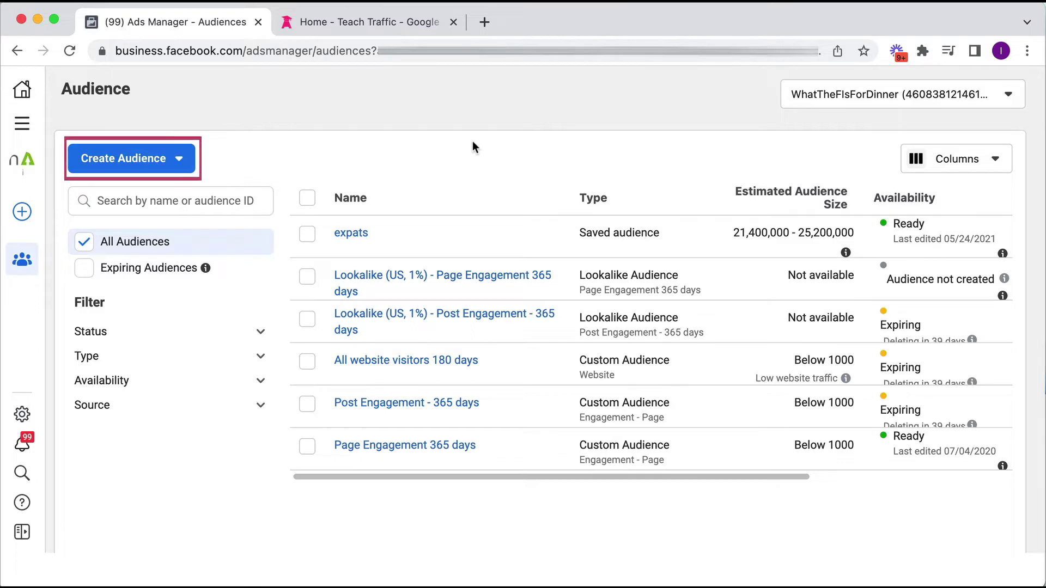
# Step: Start a new Lookalike Audience from the Create Audience menu
pyautogui.click(141, 170)
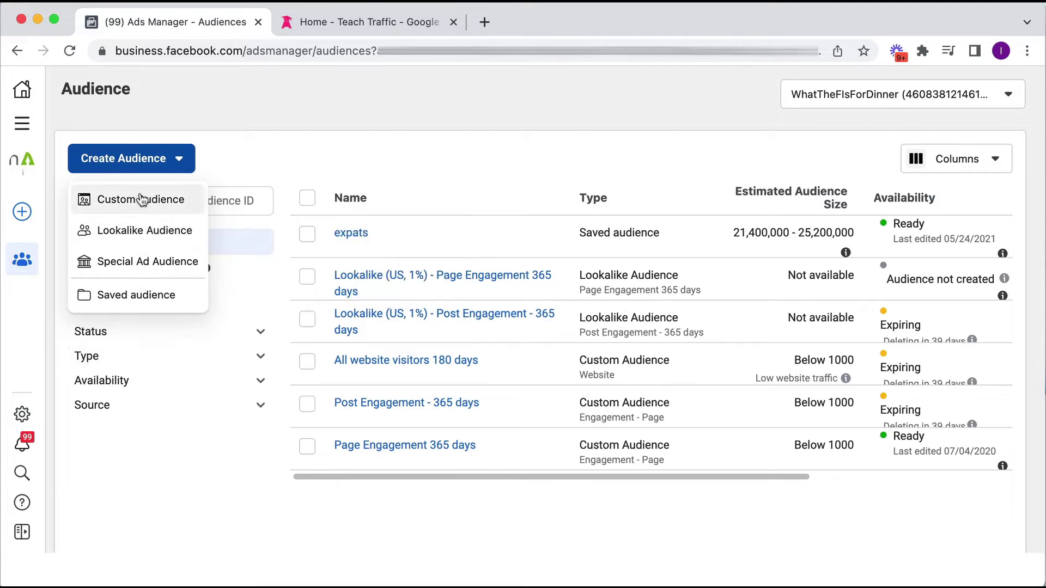
pyautogui.click(133, 229)
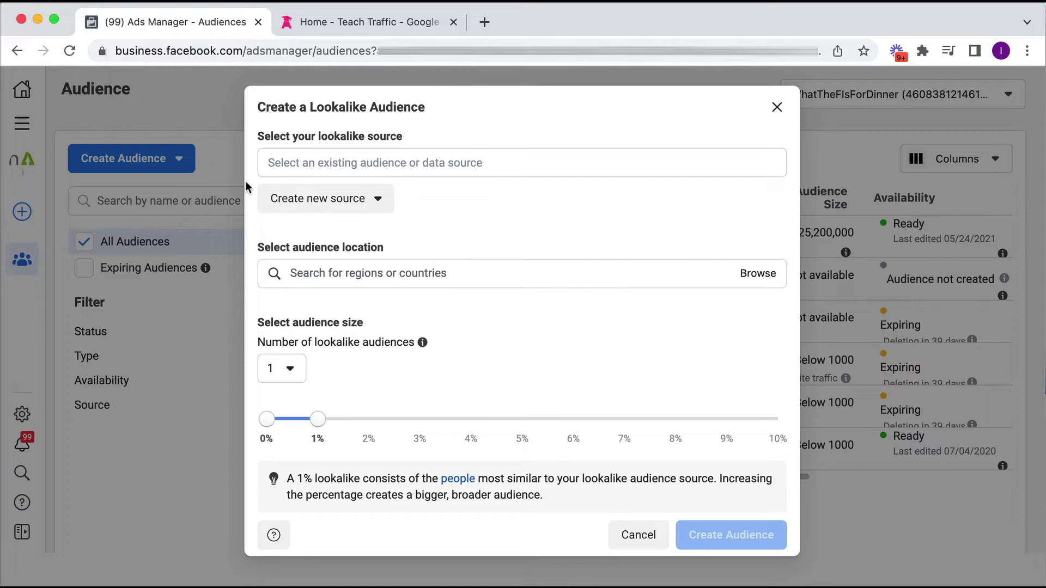
pyautogui.moveTo(321, 136); pyautogui.dragTo(391, 135)
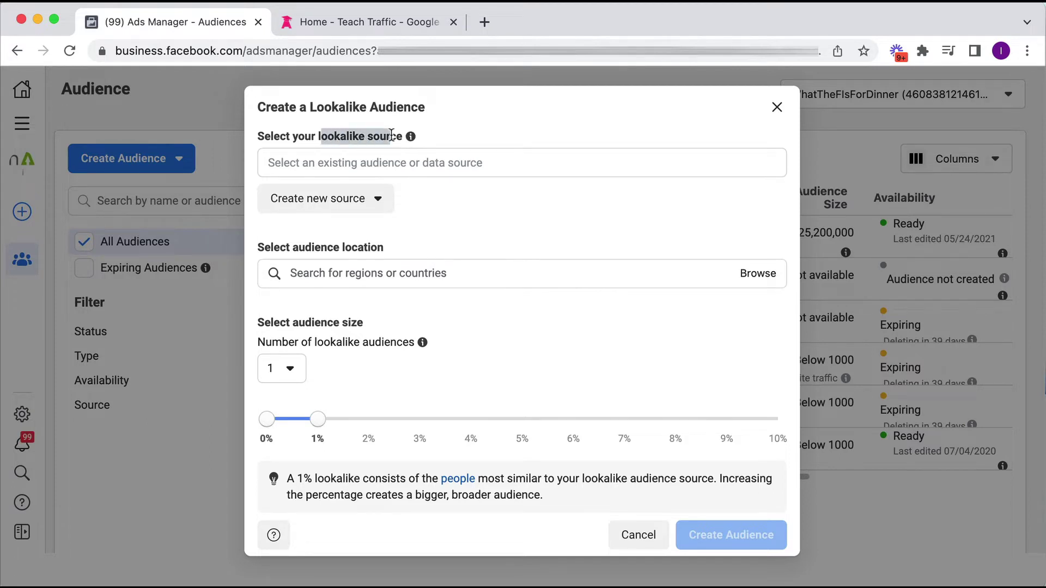
pyautogui.click(392, 135)
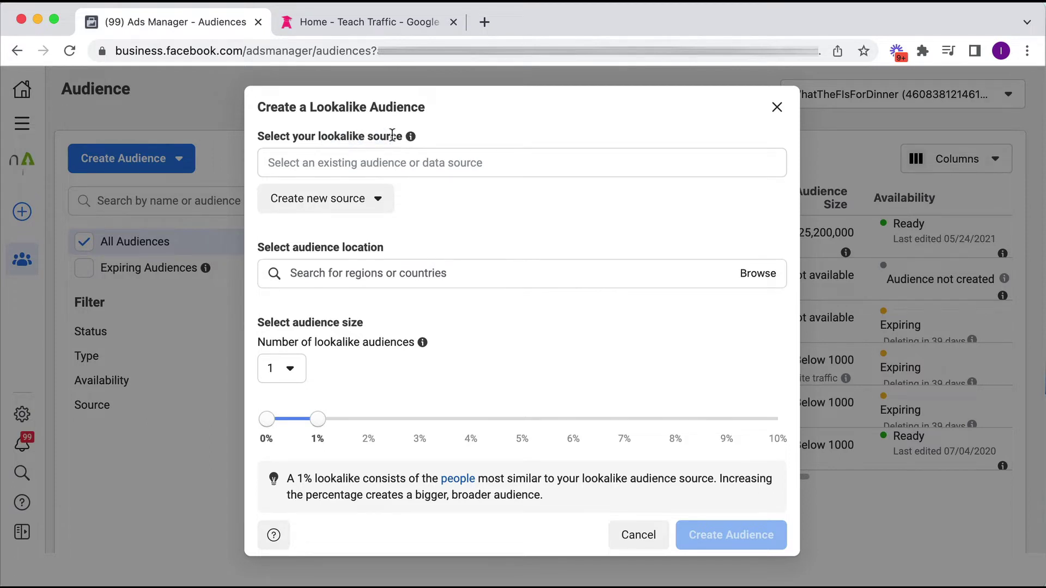
# Step: Choose All website visitors 180 days under Other sources as the lookalike source
pyautogui.click(316, 162)
pyautogui.click(432, 202)
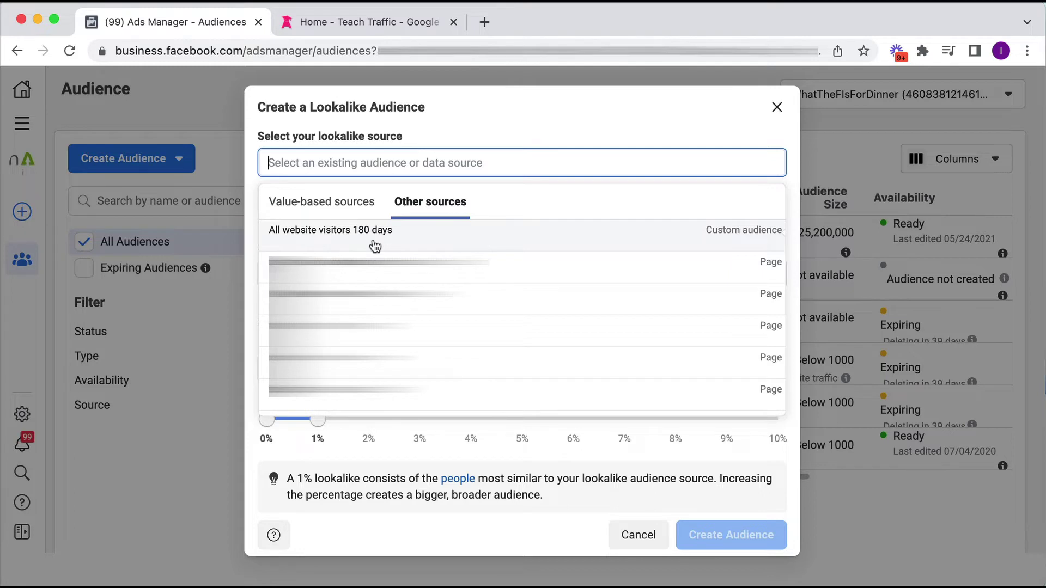
pyautogui.click(287, 234)
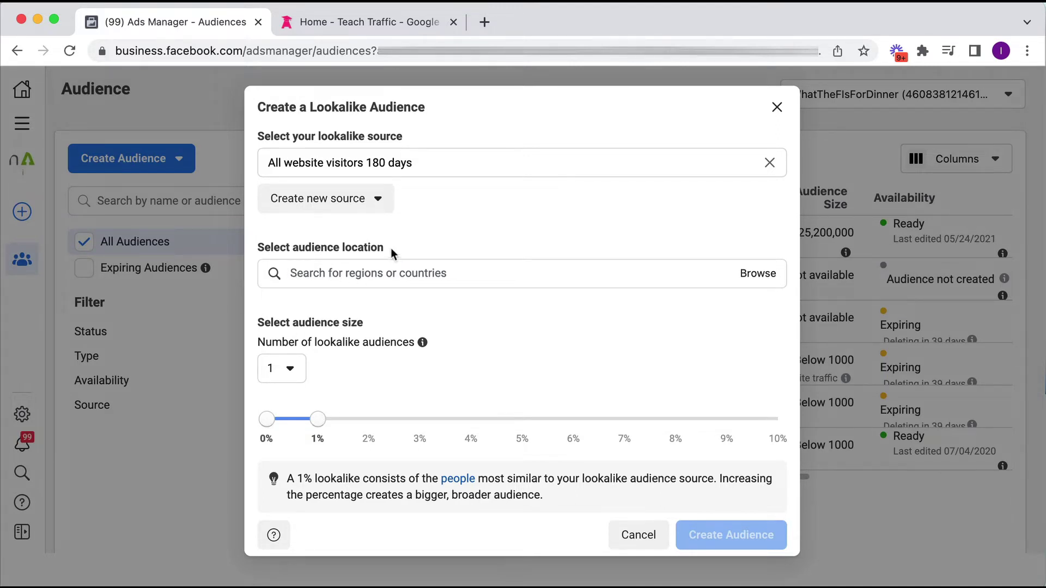
pyautogui.moveTo(391, 247); pyautogui.dragTo(308, 248)
pyautogui.click(299, 248)
pyautogui.moveTo(385, 247); pyautogui.dragTo(307, 248)
pyautogui.click(307, 248)
# Step: Search 'united' and set United States as the lookalike's audience location
pyautogui.click(361, 273)
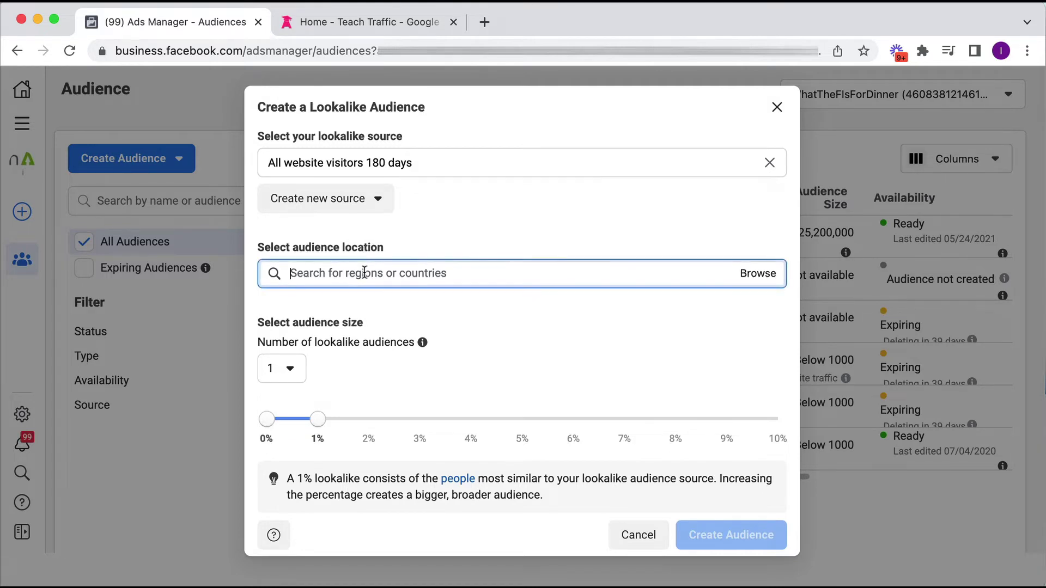
pyautogui.write('united')
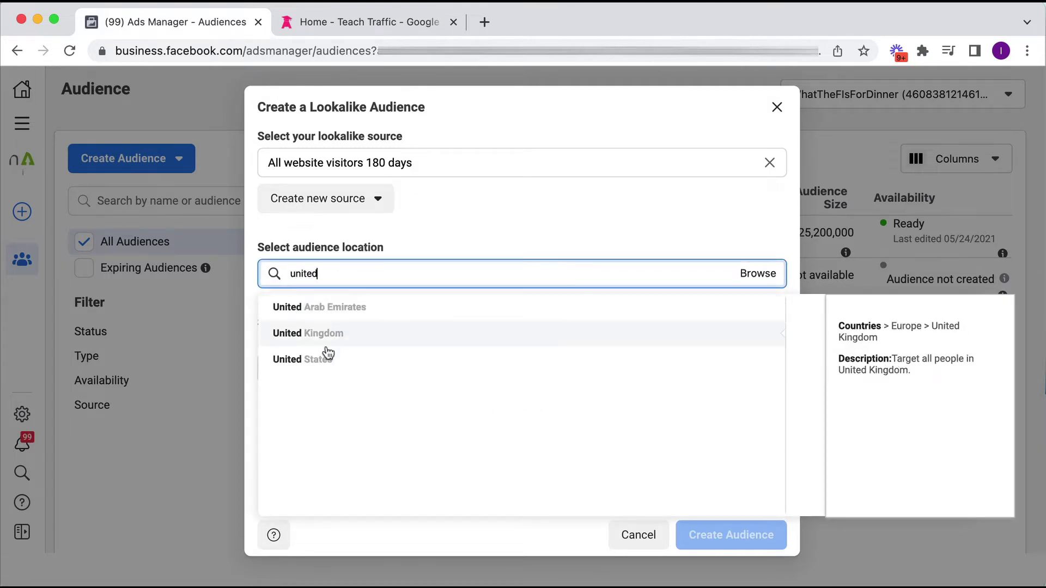
pyautogui.click(321, 358)
pyautogui.click(713, 207)
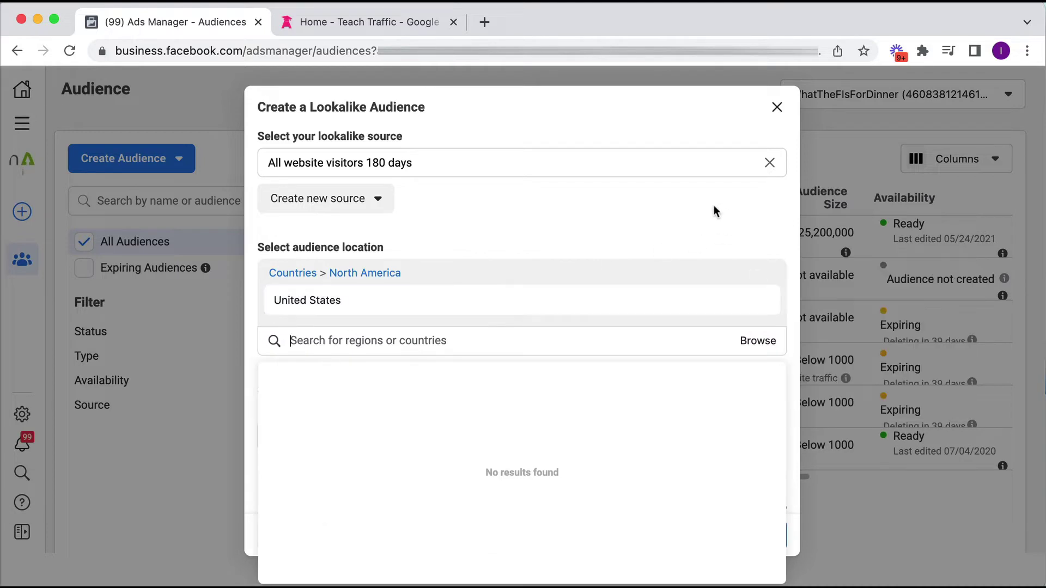
pyautogui.scroll(-2, 584, 370)
pyautogui.scroll(-1, 584, 374)
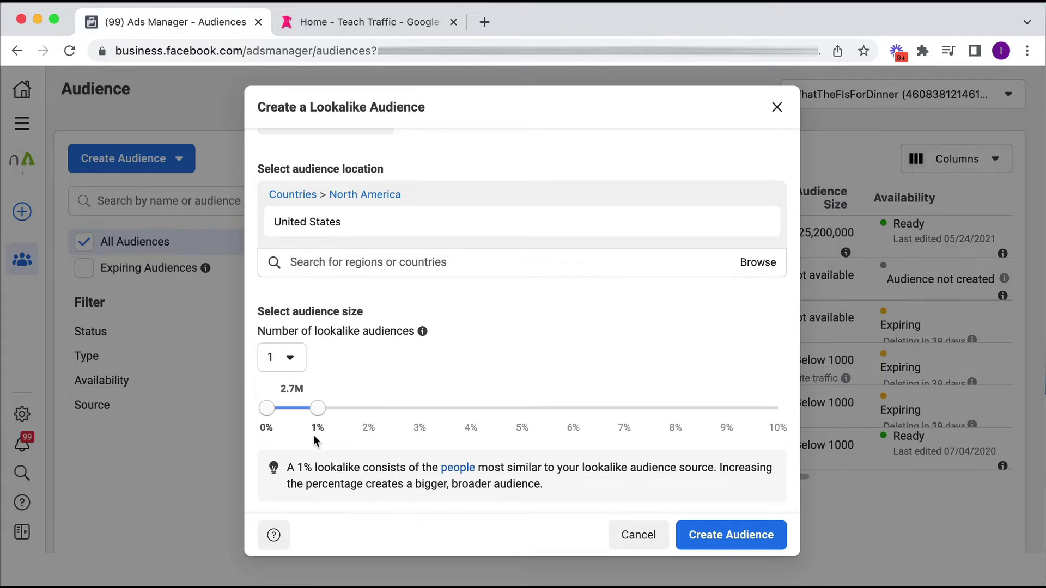
pyautogui.moveTo(318, 416)
pyautogui.mouseDown()
pyautogui.moveTo(420, 416)
pyautogui.moveTo(327, 417)
pyautogui.mouseUp()
pyautogui.scroll(3, 413, 253)
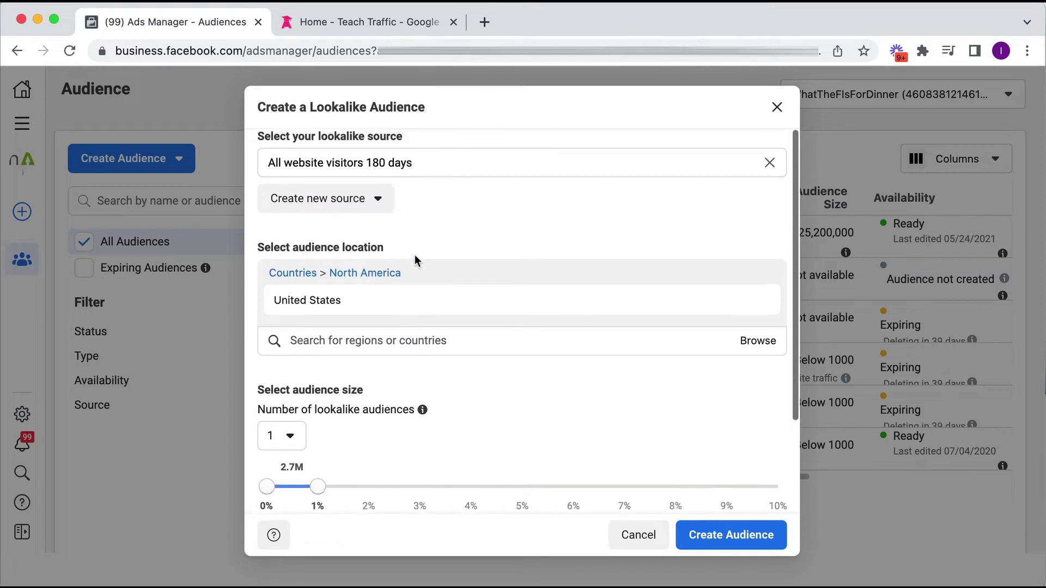
pyautogui.scroll(-2, 387, 395)
pyautogui.scroll(-1, 387, 394)
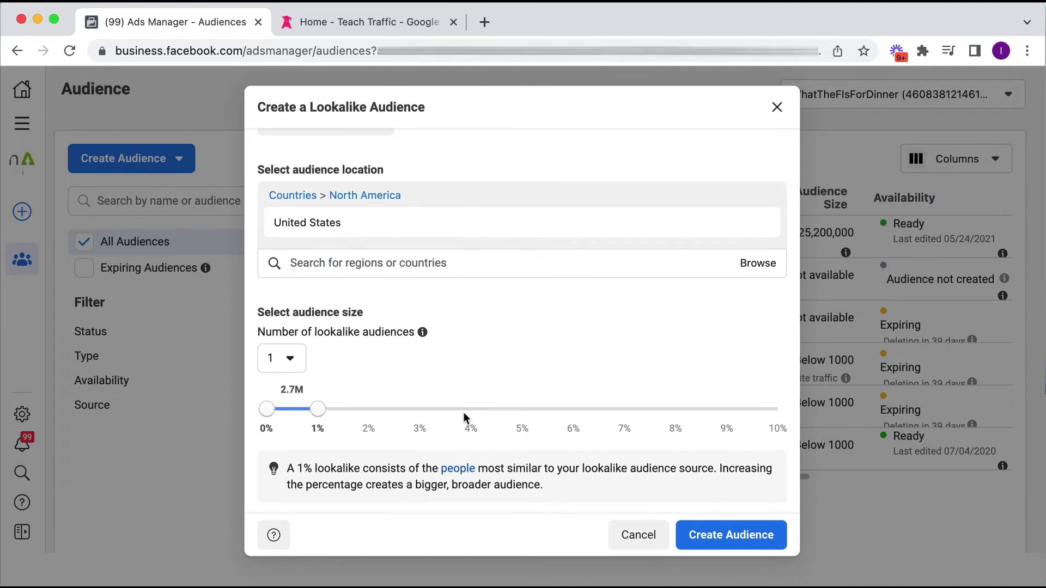
pyautogui.scroll(-2, 406, 374)
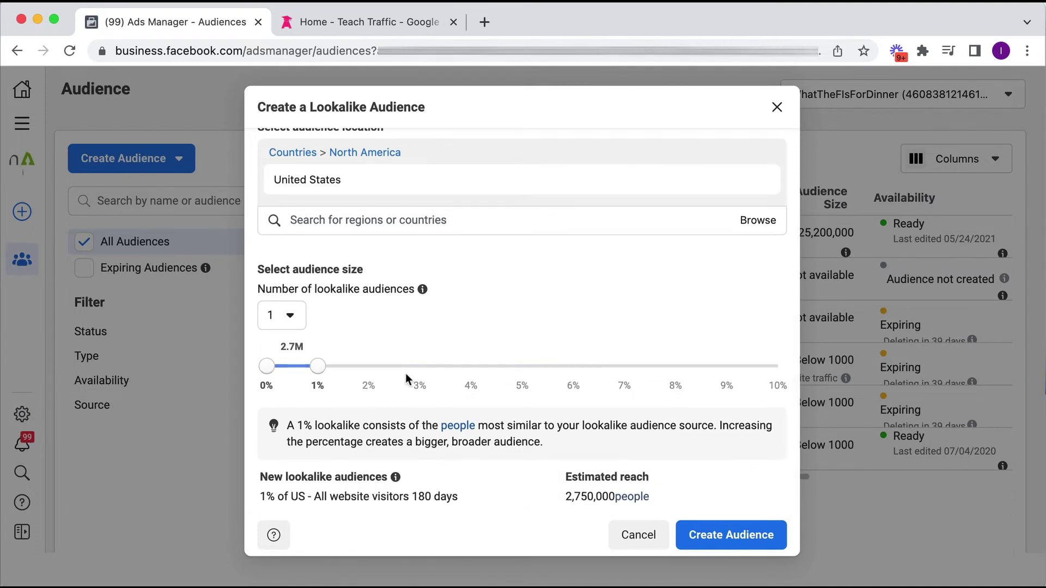
pyautogui.scroll(5, 433, 434)
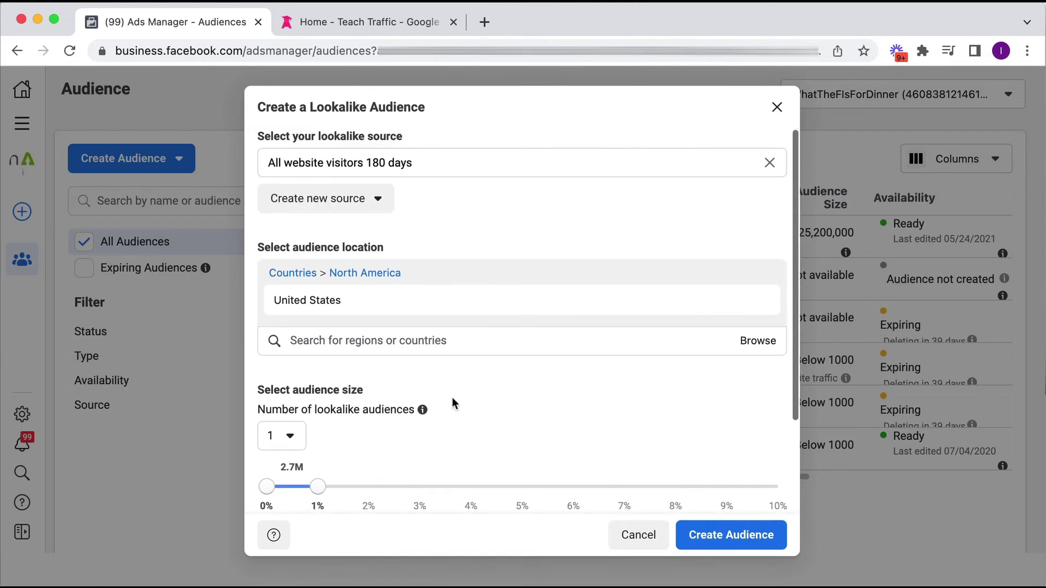
# Step: Create the 1% US lookalike of All website visitors 180 days
pyautogui.click(753, 539)
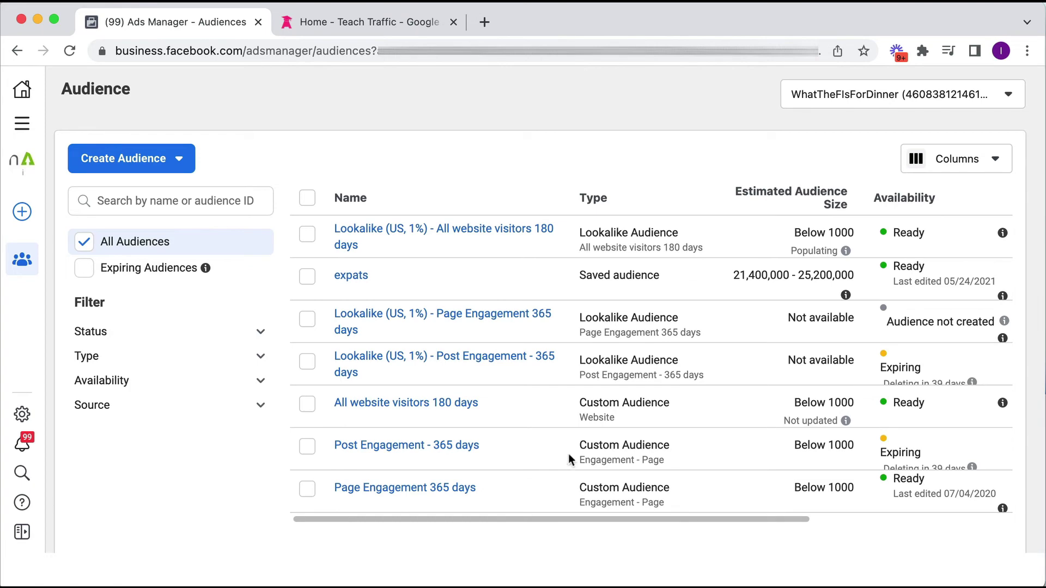
# Step: Start another lookalike audience sourced from Post Engagement - 365 days
pyautogui.click(125, 157)
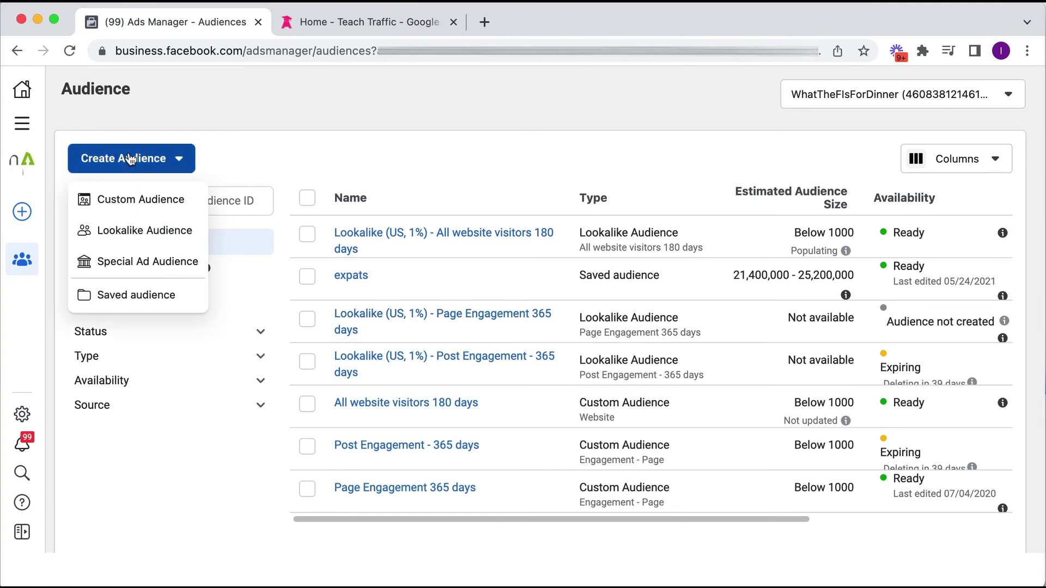
pyautogui.click(133, 229)
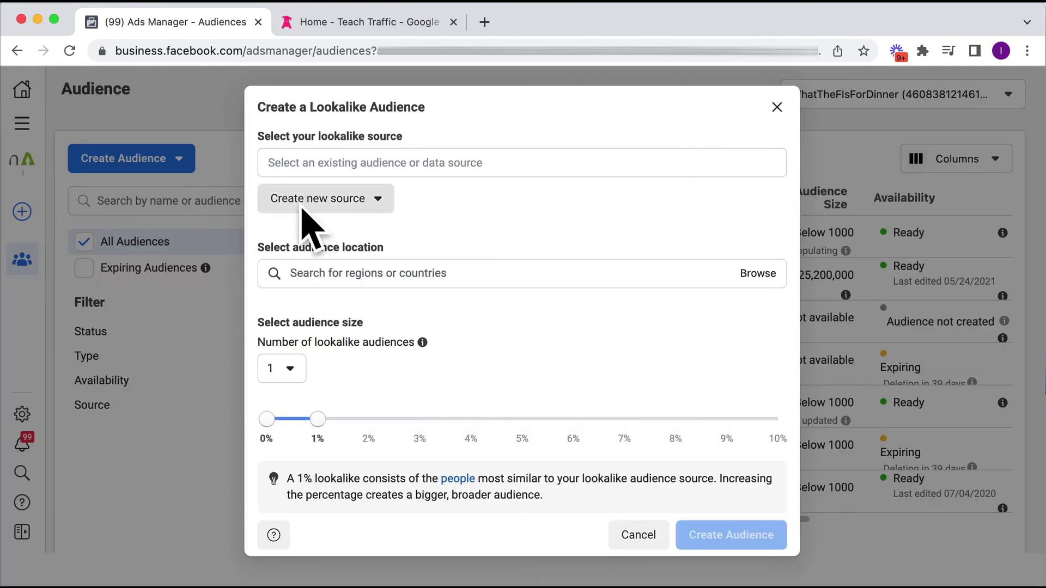
pyautogui.click(458, 162)
pyautogui.click(432, 201)
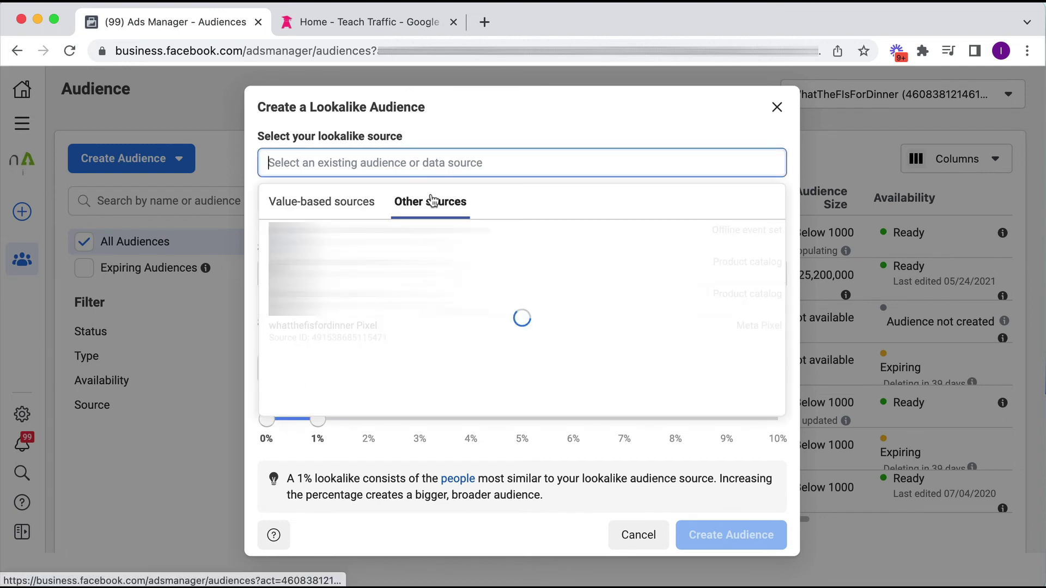
pyautogui.scroll(-3, 536, 321)
pyautogui.scroll(-5, 542, 318)
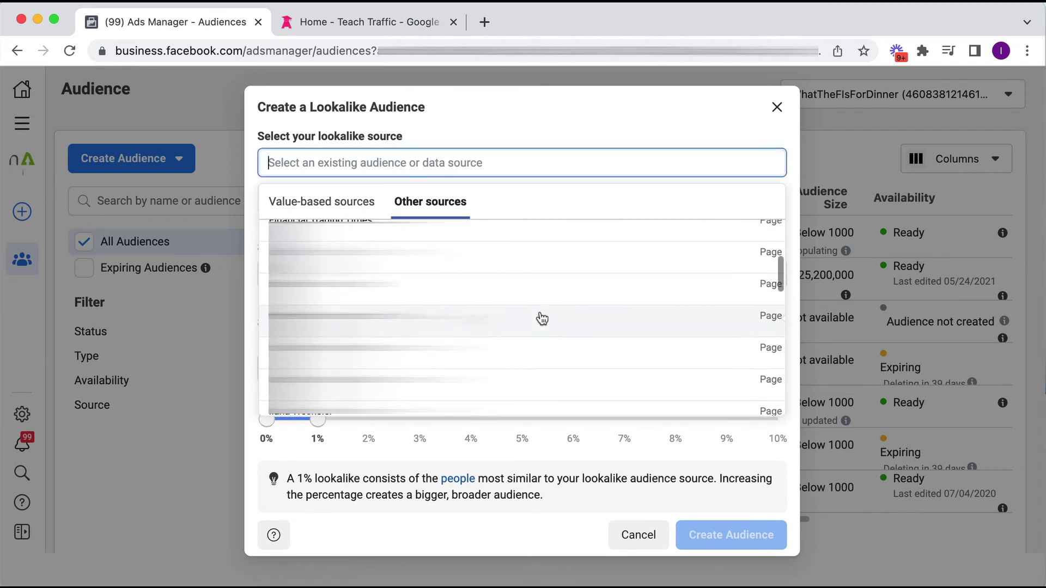
pyautogui.scroll(-1, 542, 319)
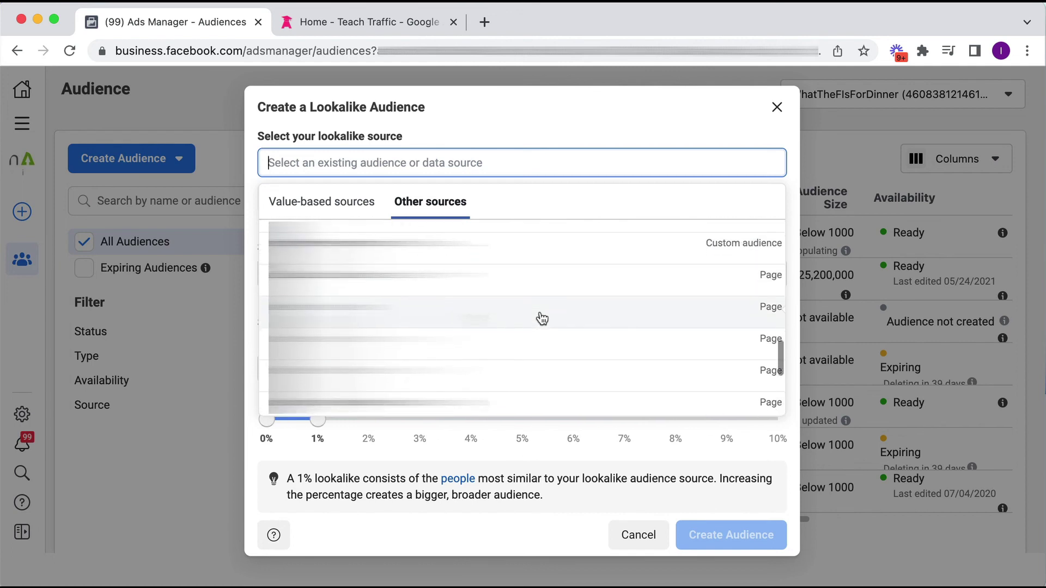
pyautogui.scroll(2, 539, 320)
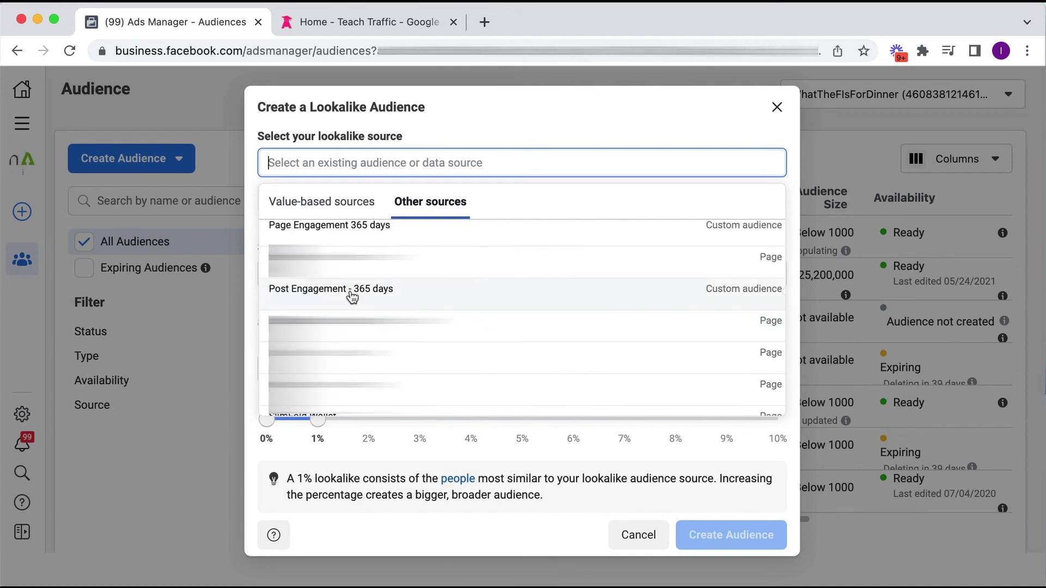
pyautogui.click(351, 294)
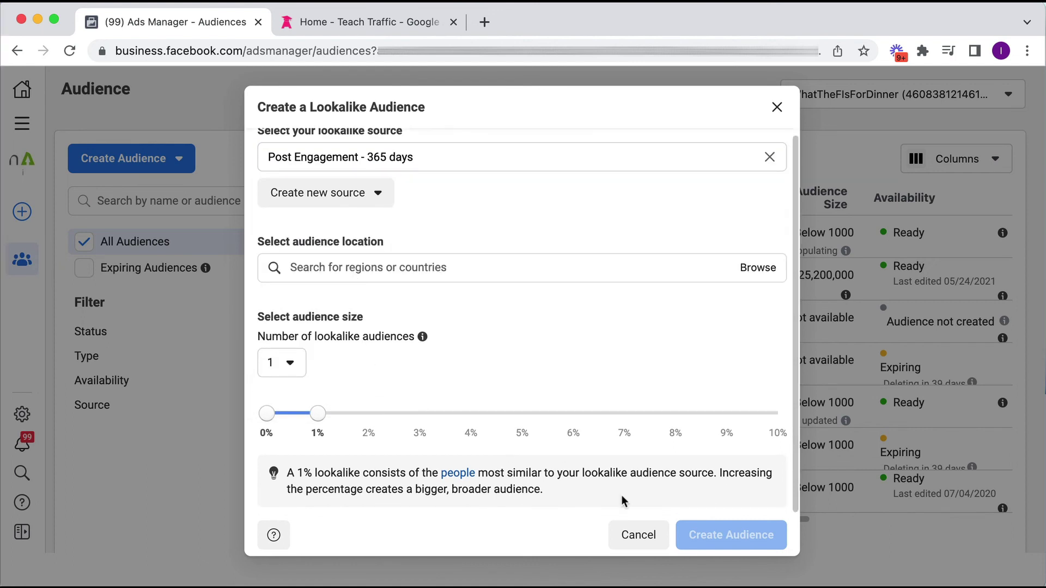
# Step: Search 'united' and set United States as its location
pyautogui.click(401, 272)
pyautogui.write('united')
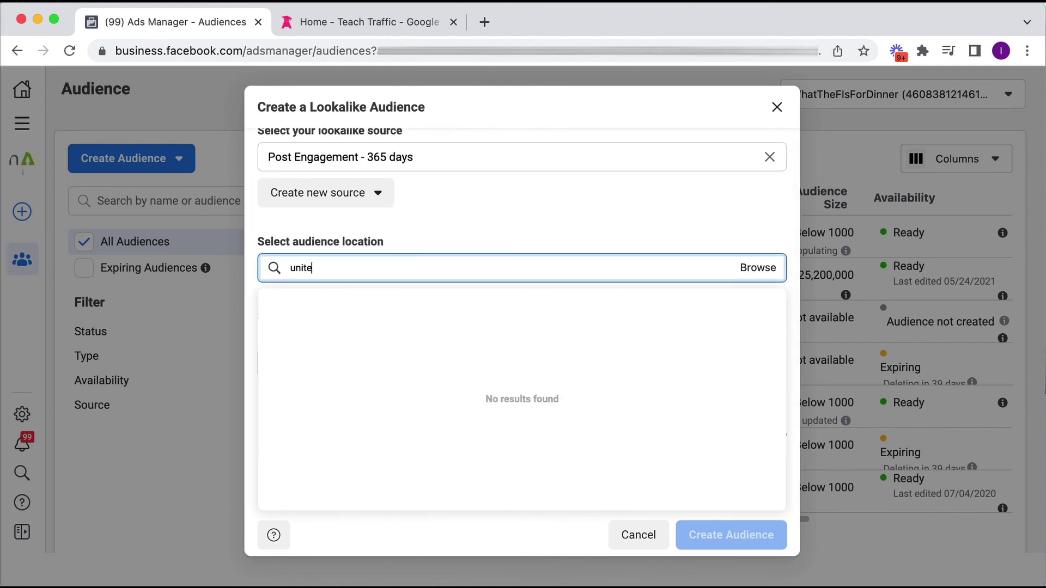
pyautogui.click(324, 353)
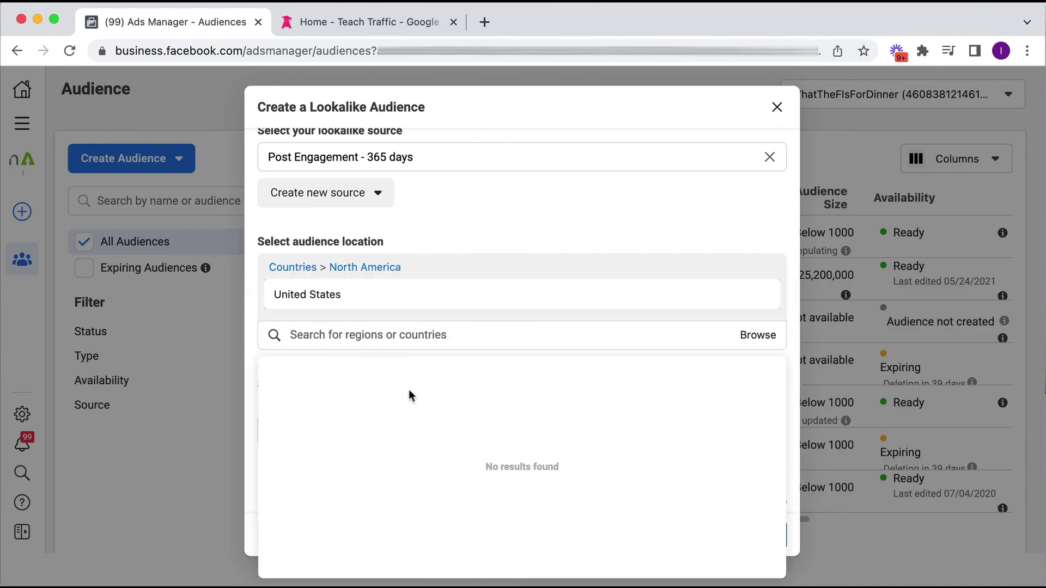
pyautogui.click(585, 231)
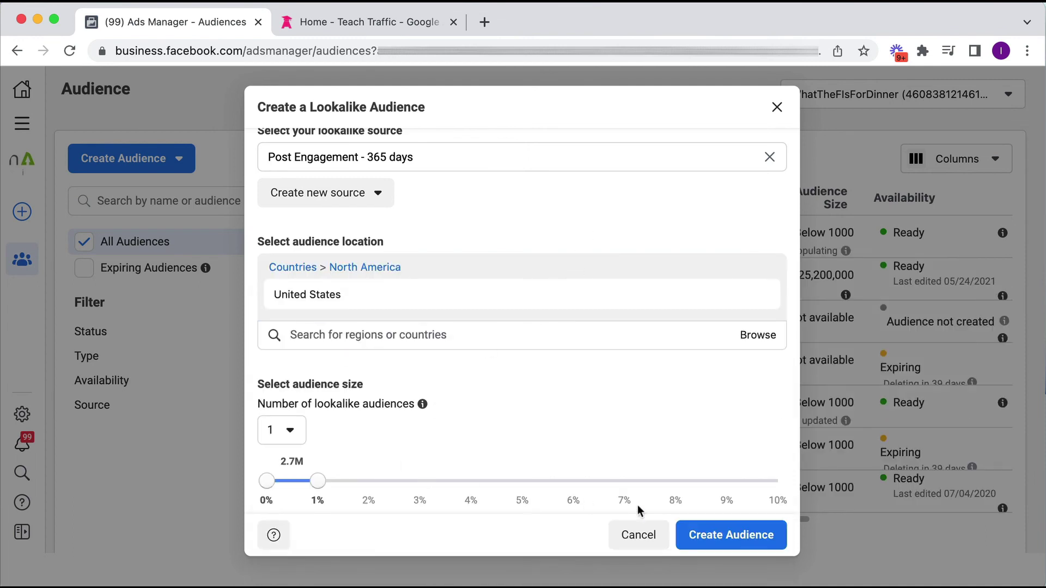